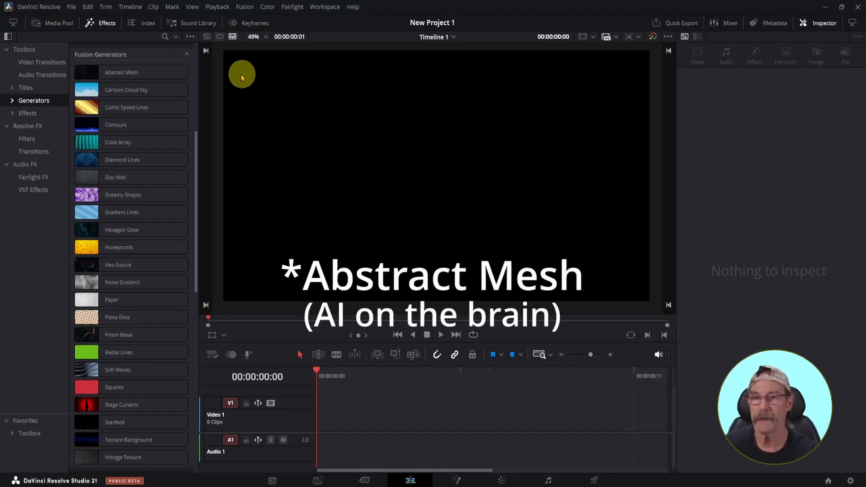
Step: Add the Abstract Mesh generator at the start of Video 1 and preview its animation from the beginning several times
left_click_drag(165, 73, 332, 416)
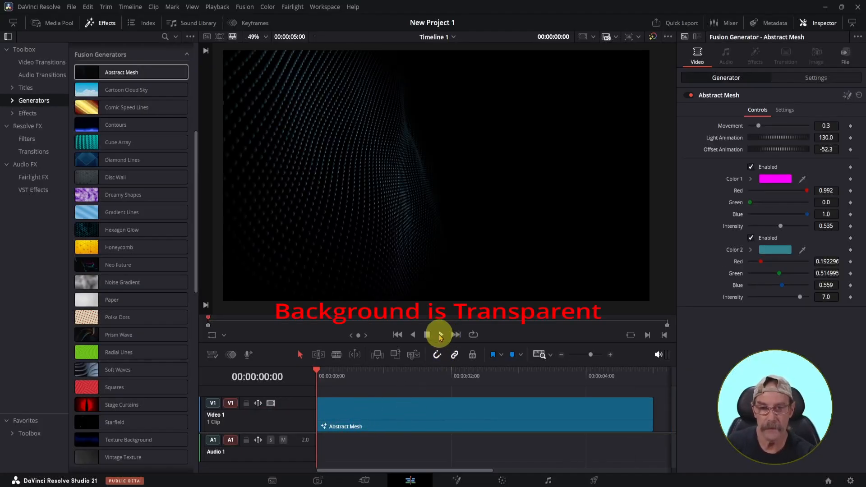
left_click(441, 336)
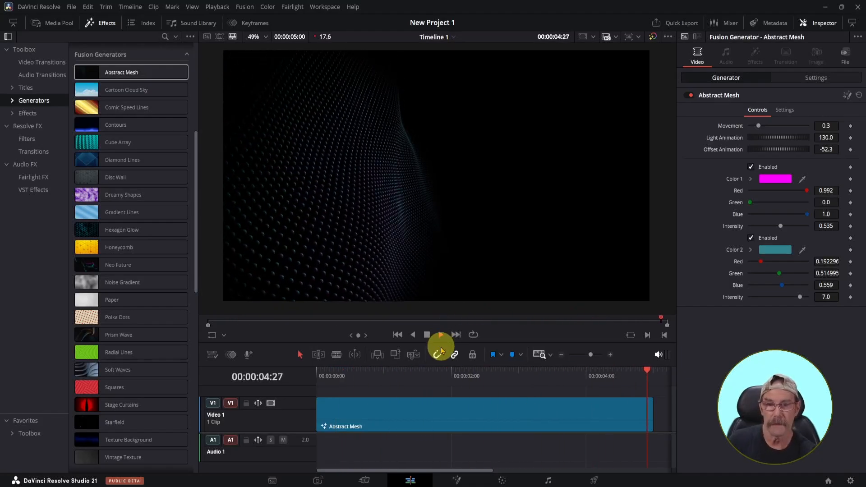
left_click(437, 356)
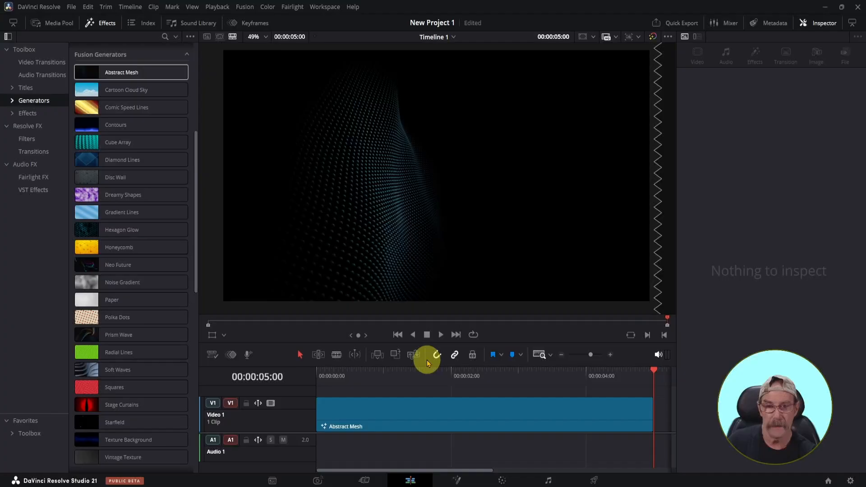
left_click(397, 336)
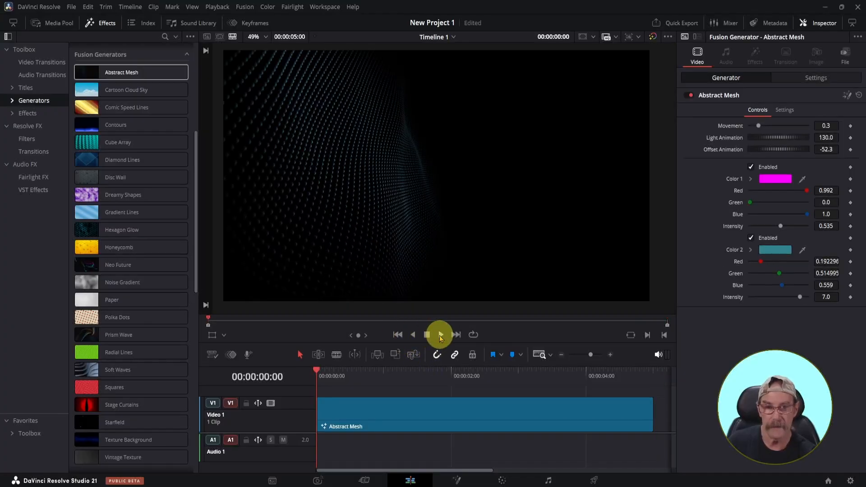
left_click(441, 336)
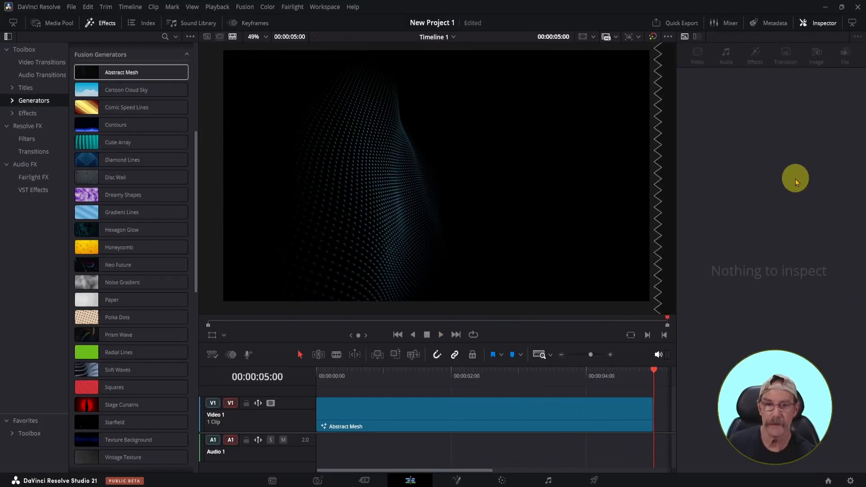
left_click(398, 334)
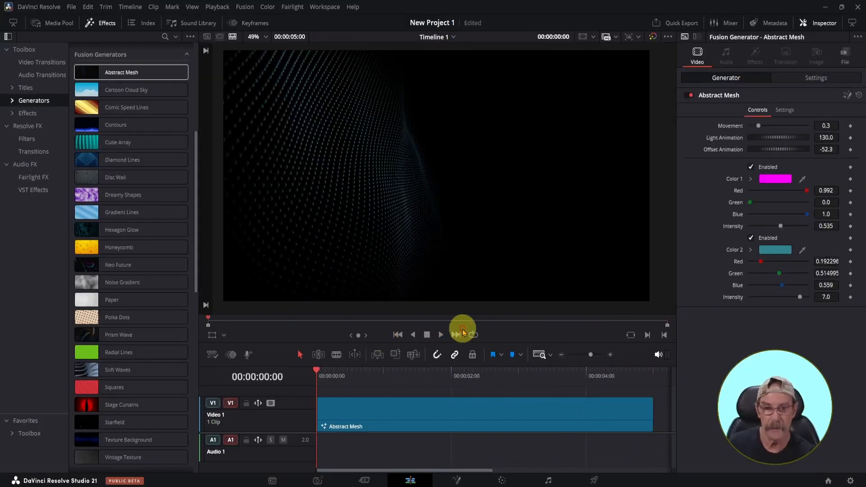
left_click(441, 335)
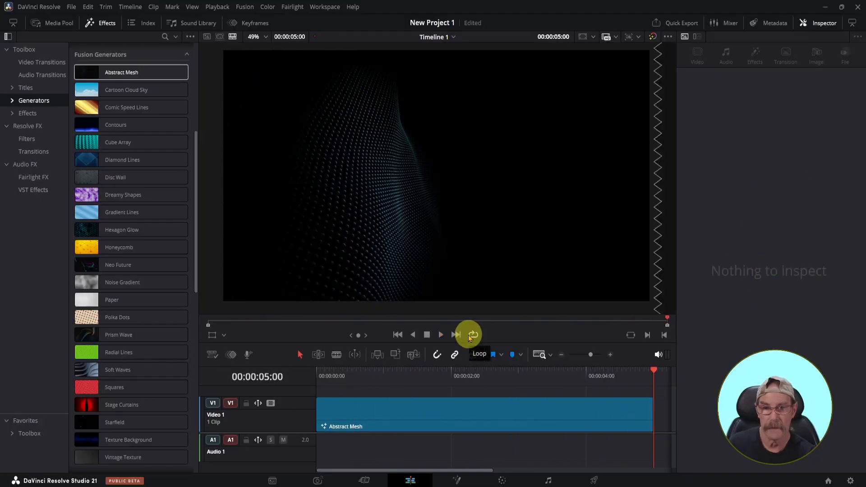
Step: Replace the Abstract Mesh clip on Video 1 with the Diamond Lines generator
left_click(431, 418)
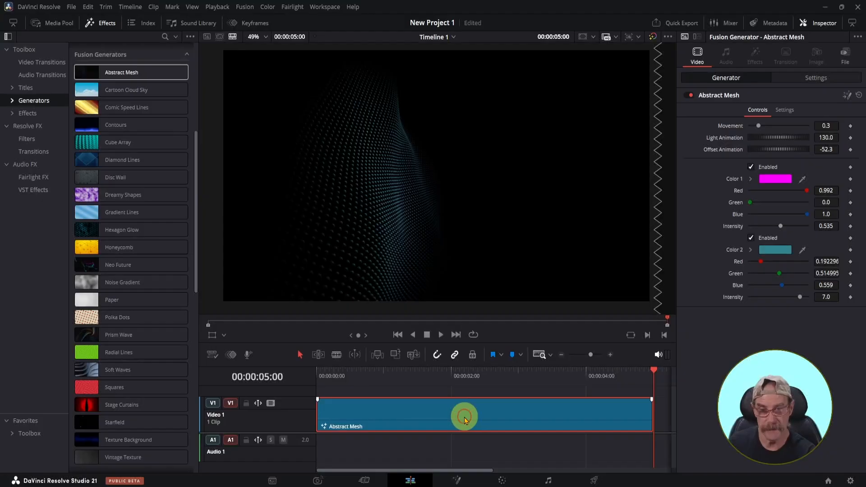
key("Delete")
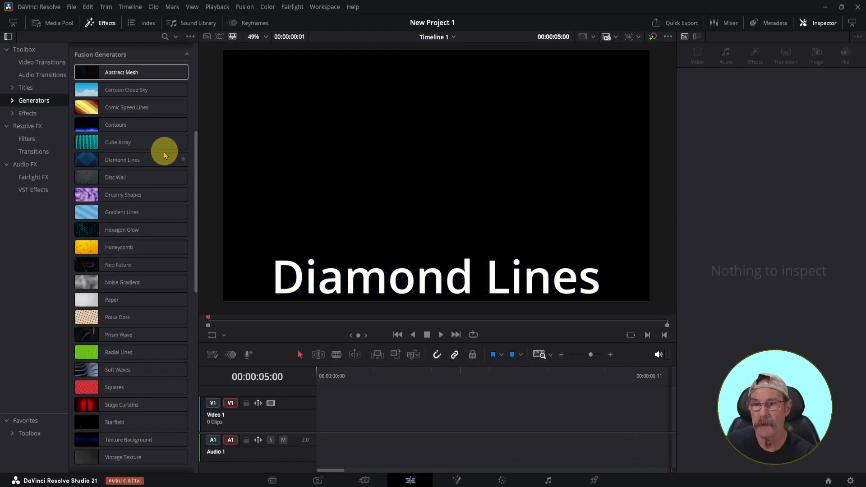
left_click_drag(153, 162, 334, 427)
left_click(406, 416)
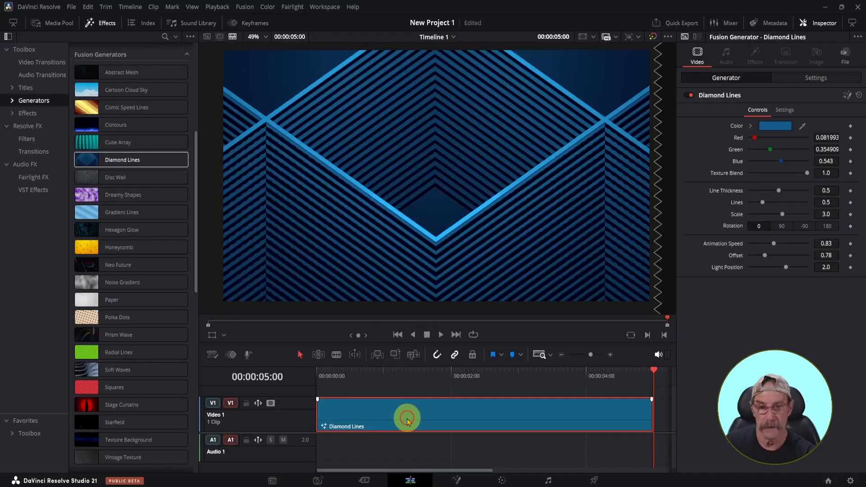
Step: Play the Diamond Lines clip from the start and return the playhead to the beginning
left_click(398, 334)
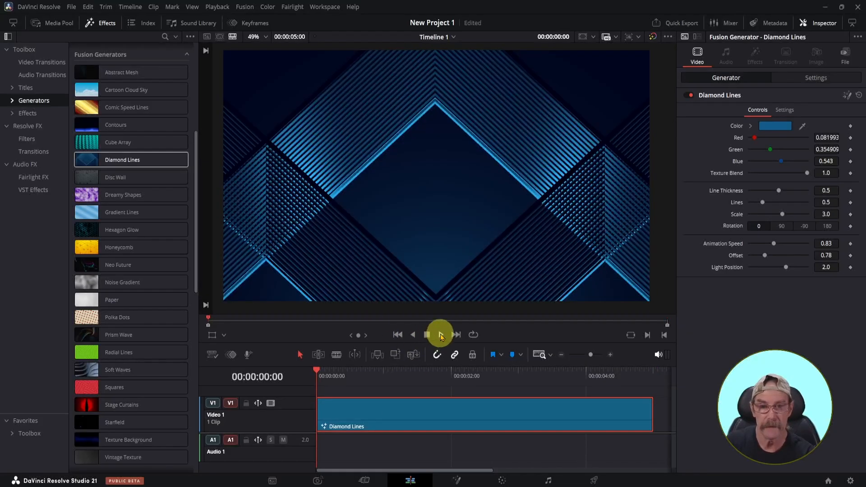
left_click(441, 335)
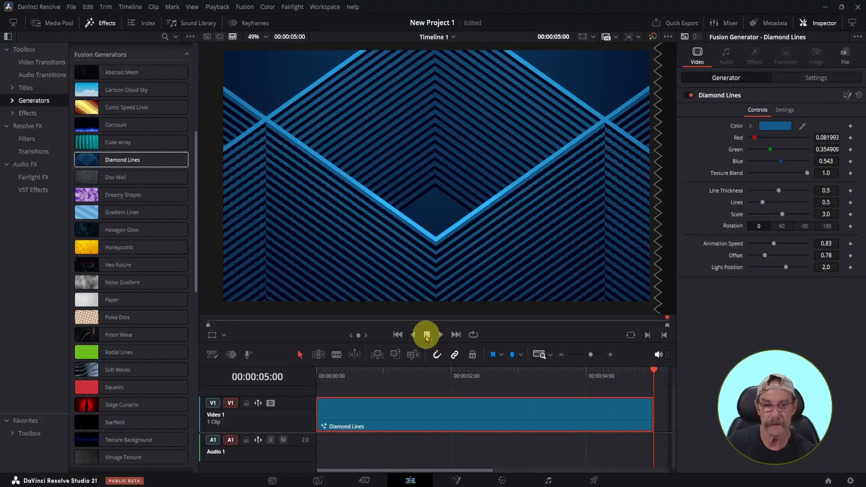
left_click(398, 335)
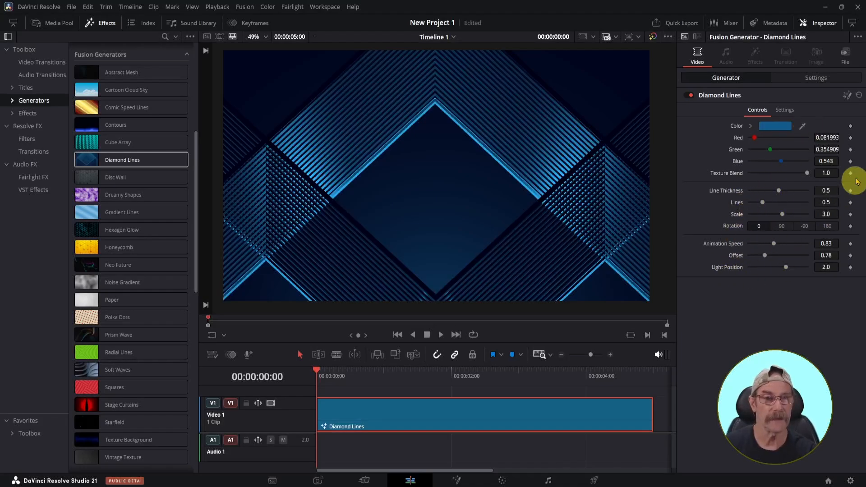
Step: Try dark red #aa0000 and bright red #ff0000 as the Diamond Lines colour
left_click(777, 129)
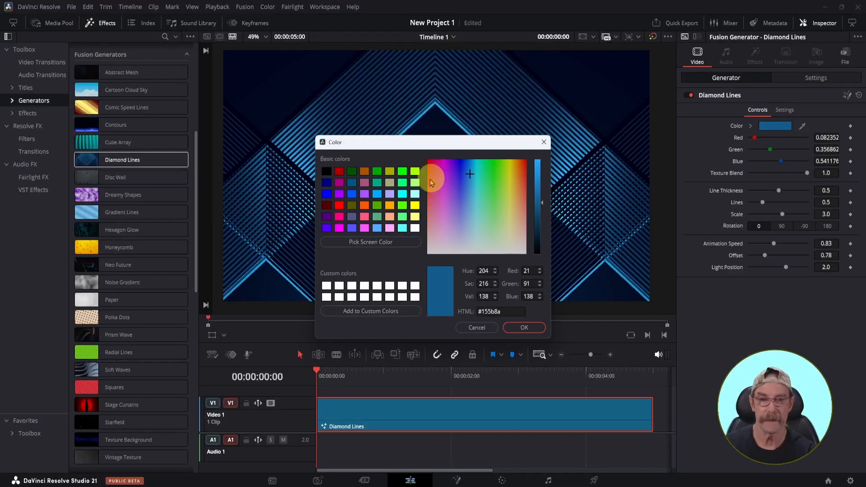
left_click(340, 173)
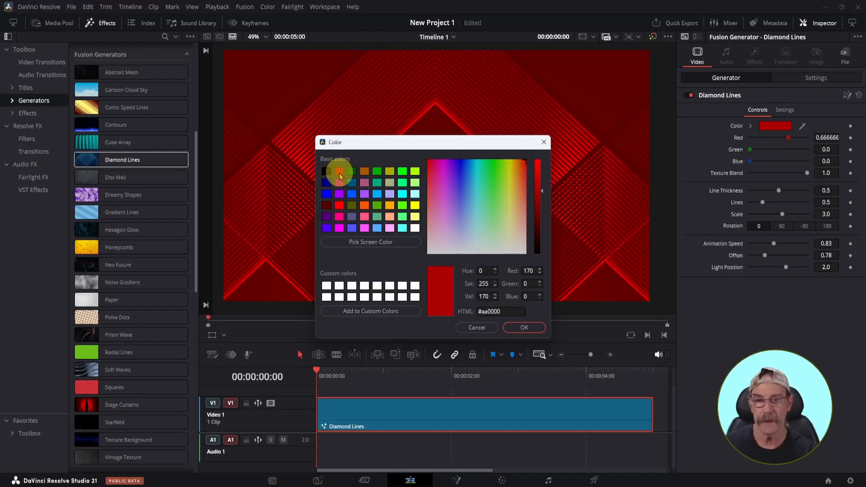
left_click(340, 206)
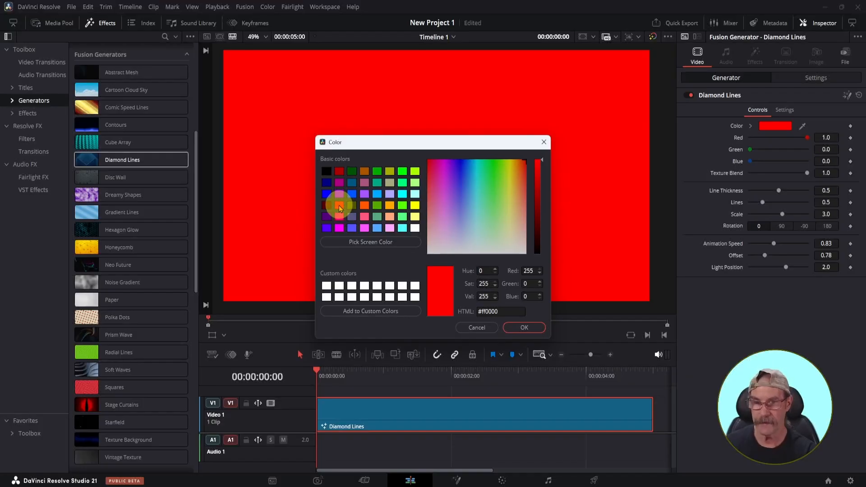
left_click(342, 174)
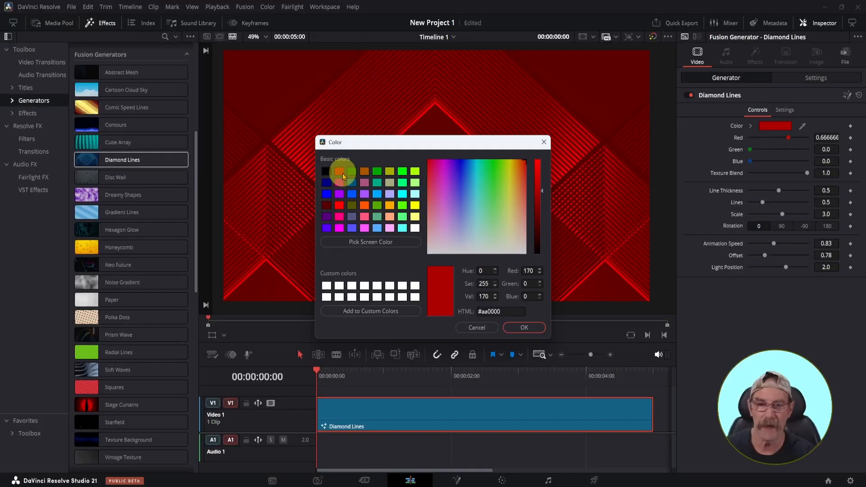
Step: Compare green and yellow for the Diamond Lines colour, apply green #00aa00, and play the recoloured clip
left_click(377, 172)
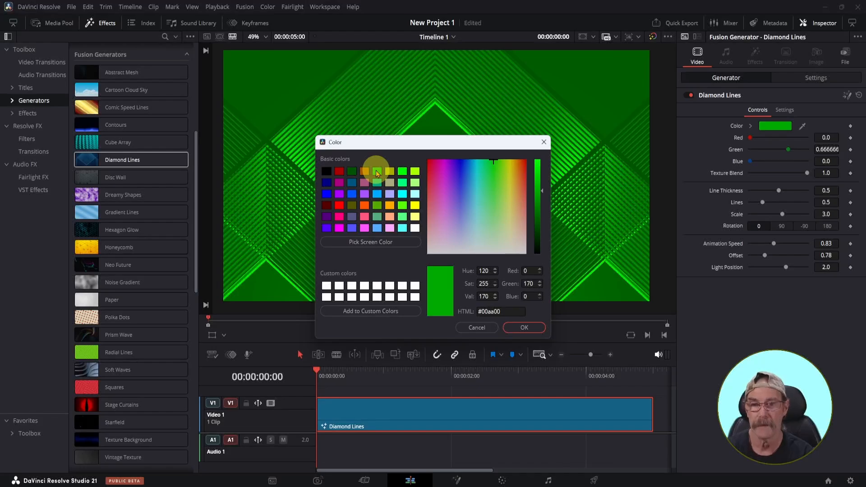
left_click(415, 206)
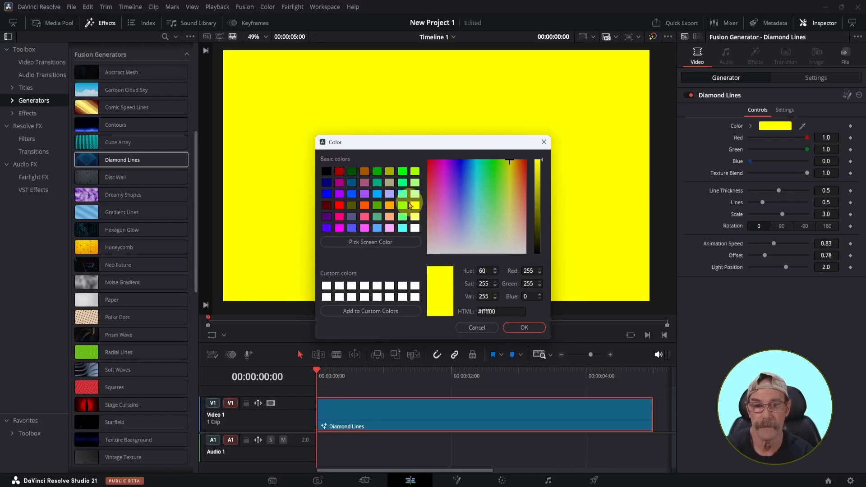
left_click(378, 173)
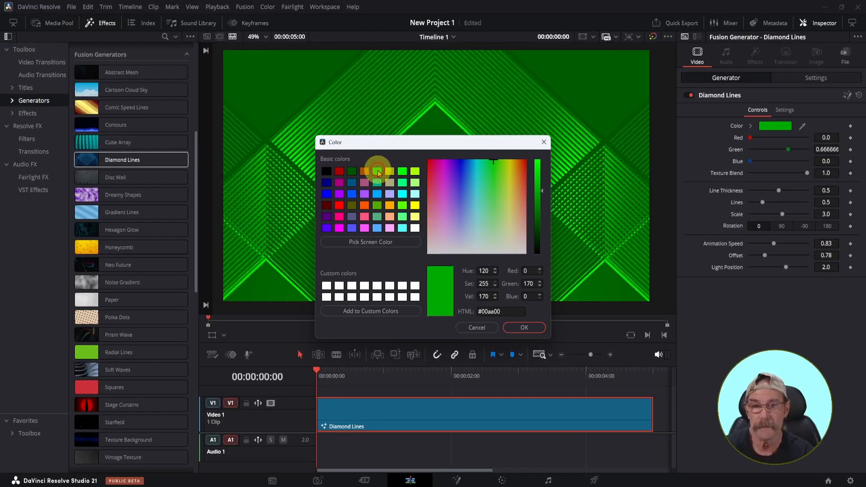
left_click(512, 329)
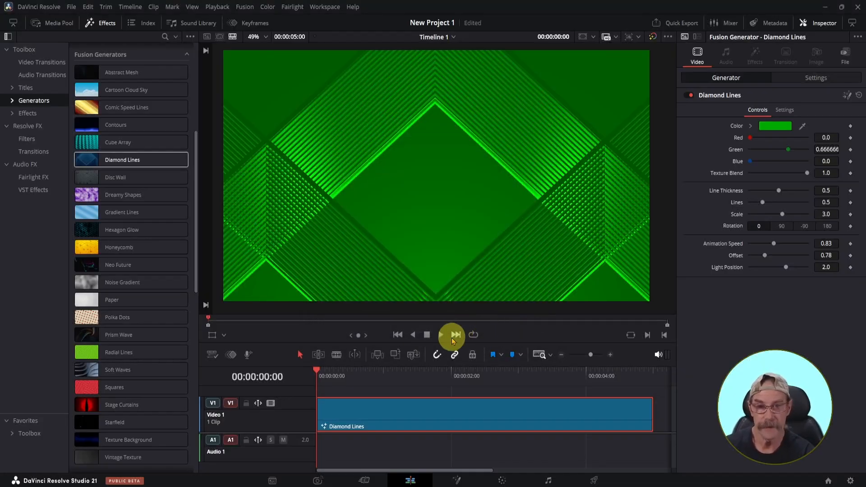
left_click(441, 336)
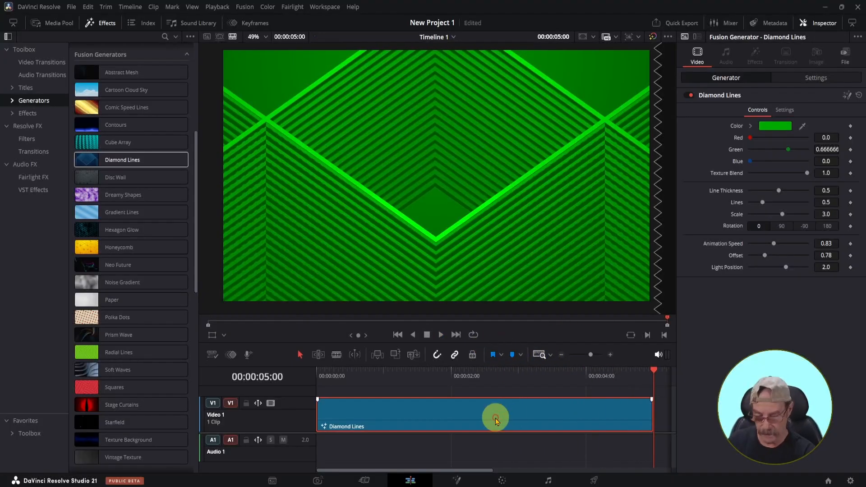
Step: Replace the Diamond Lines clip on Video 1 with the Dreamy Shapes generator
key("Delete")
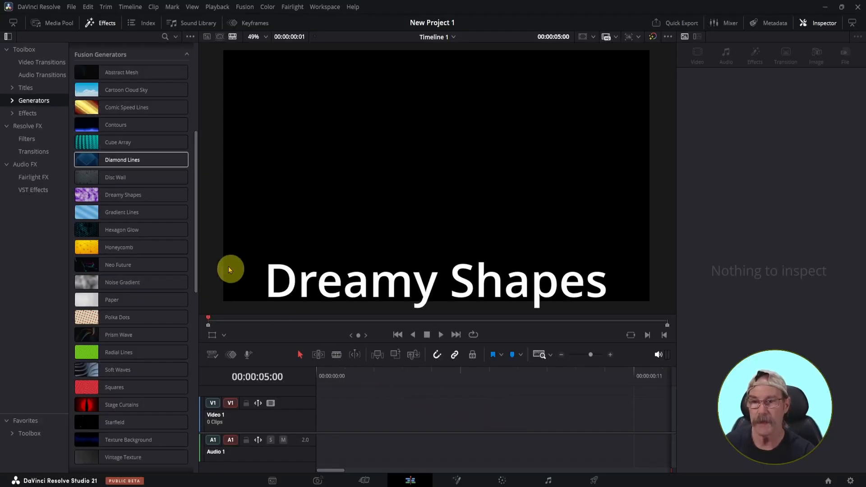
mouse_move(151, 194)
left_click_drag(152, 194, 342, 415)
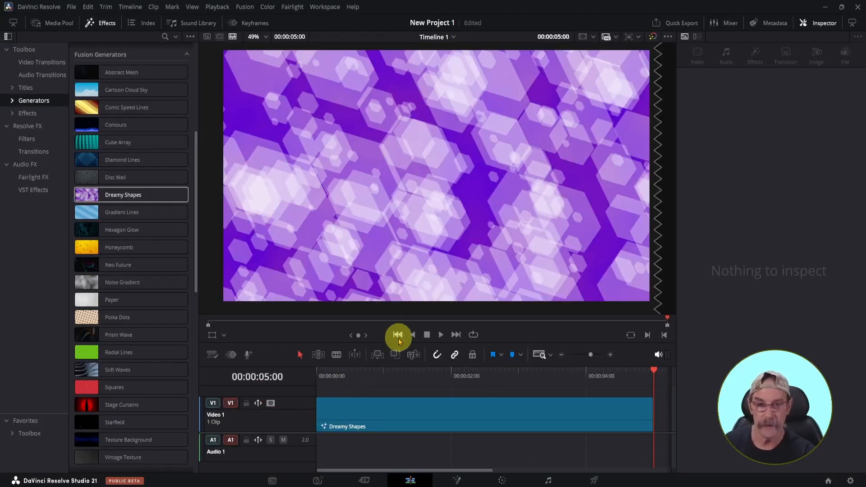
Step: Preview the Dreamy Shapes animation from the start twice, selecting the clip between plays to review its controls
left_click(397, 336)
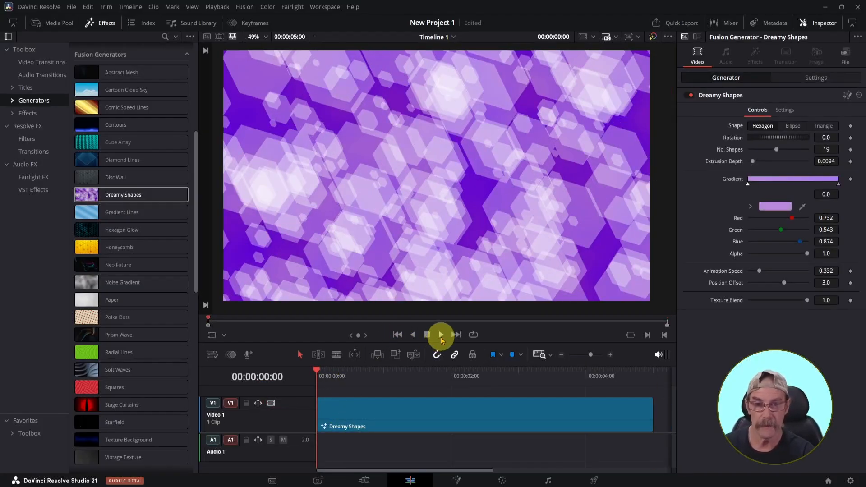
left_click(441, 335)
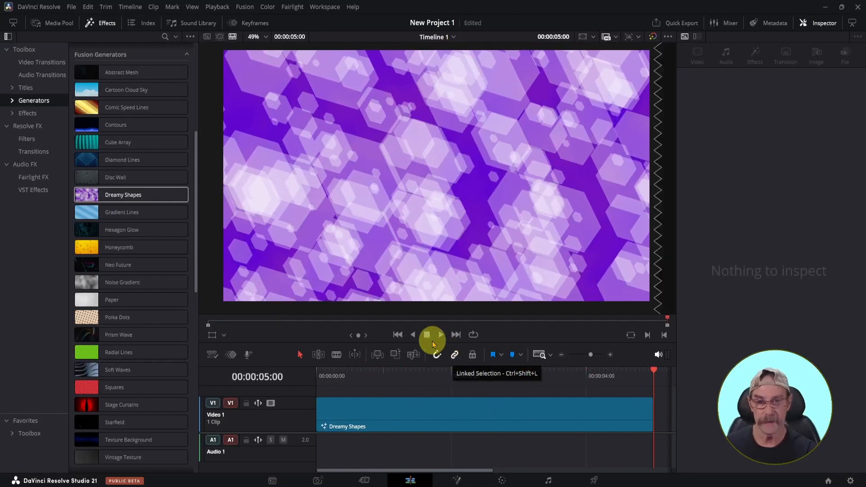
left_click(397, 335)
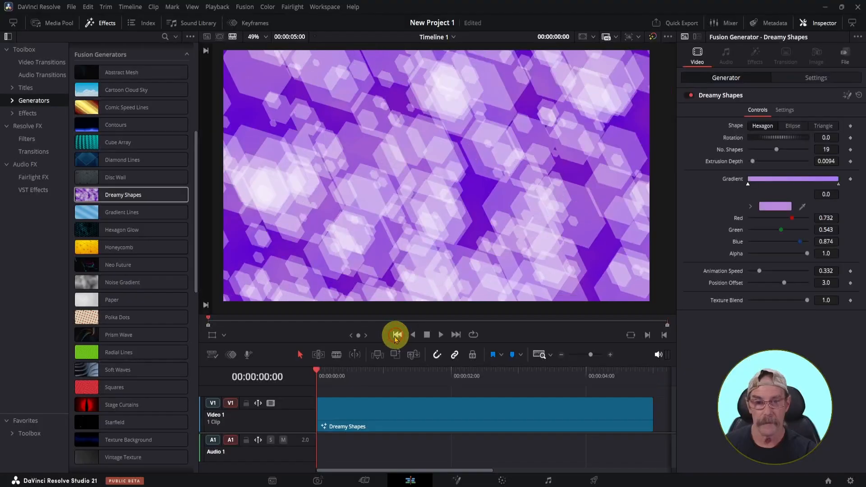
left_click(377, 408)
left_click(409, 415)
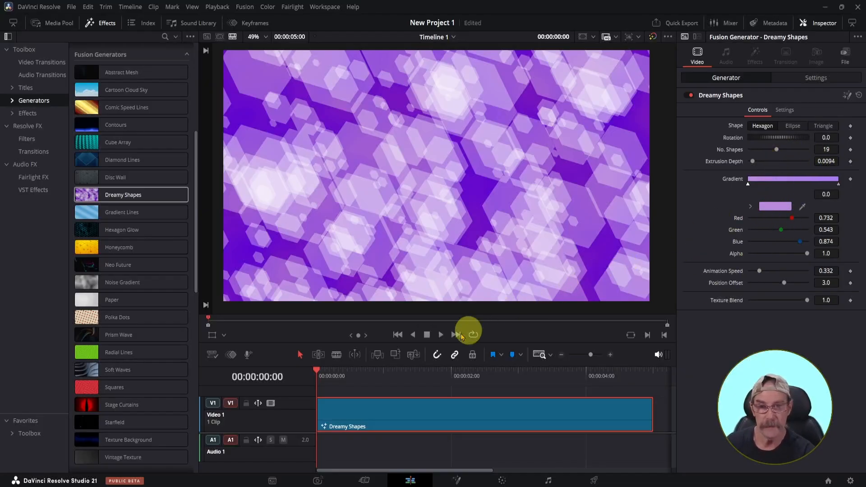
left_click(442, 337)
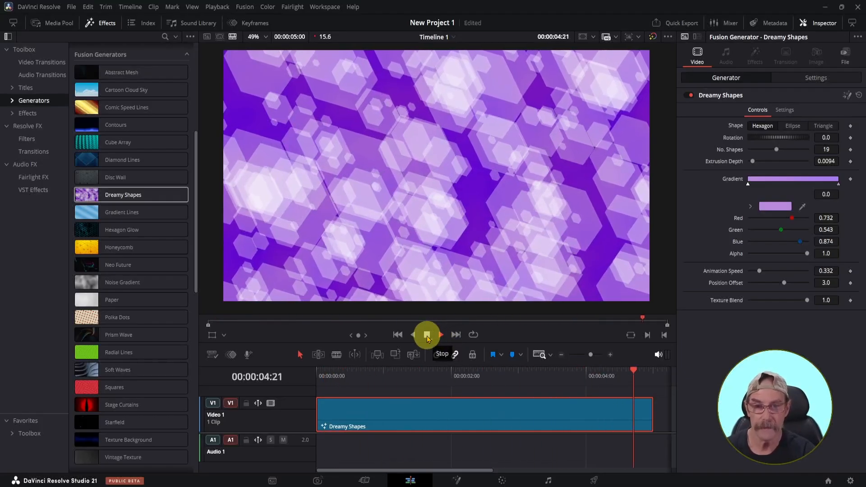
Step: Replace the Dreamy Shapes clip on Video 1 with the Neo Future generator
left_click(416, 414)
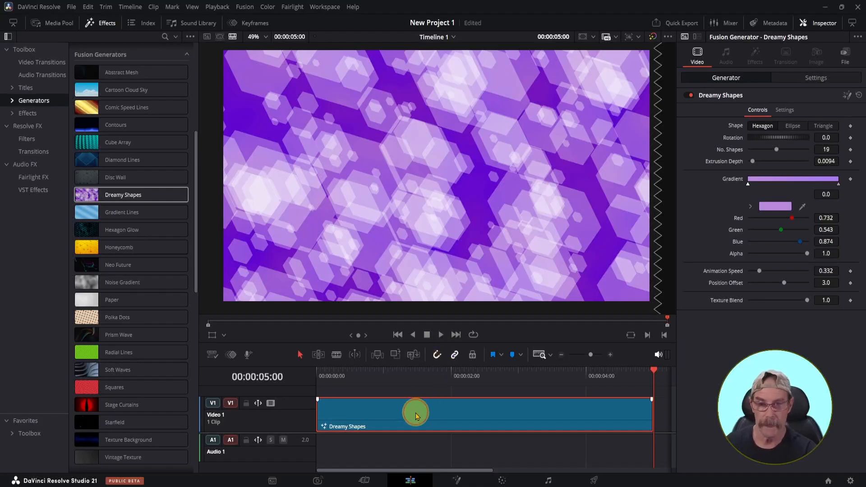
key("Delete")
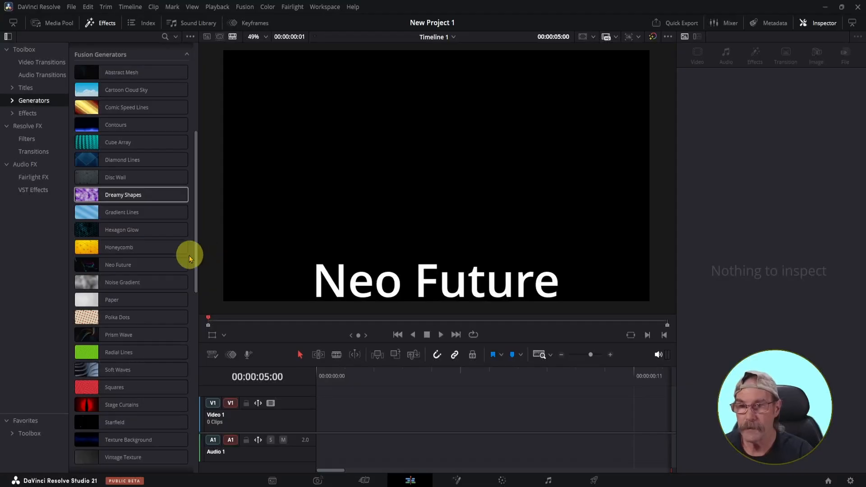
left_click_drag(183, 263, 329, 418)
Step: Play the Neo Future clip from the start and select it to review its style controls
left_click(398, 334)
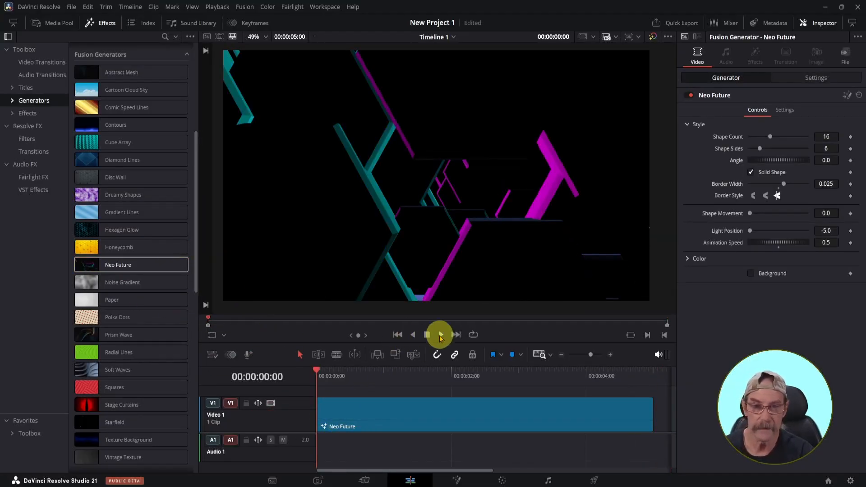
left_click(440, 335)
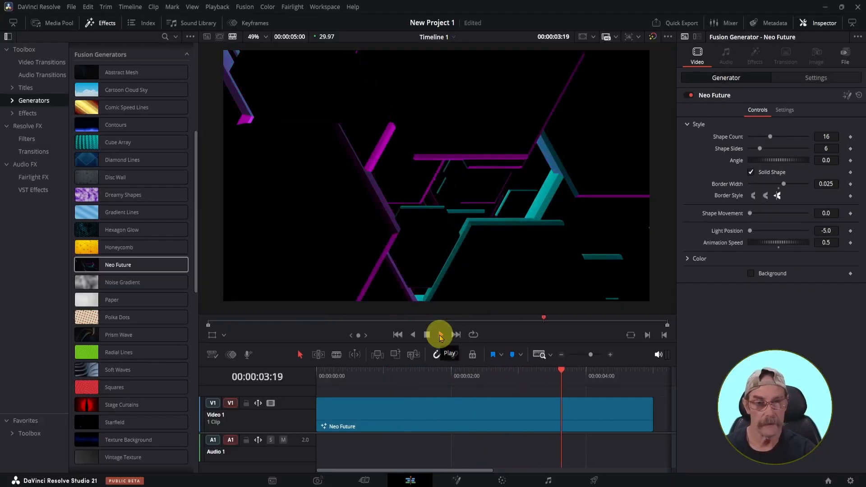
left_click(400, 417)
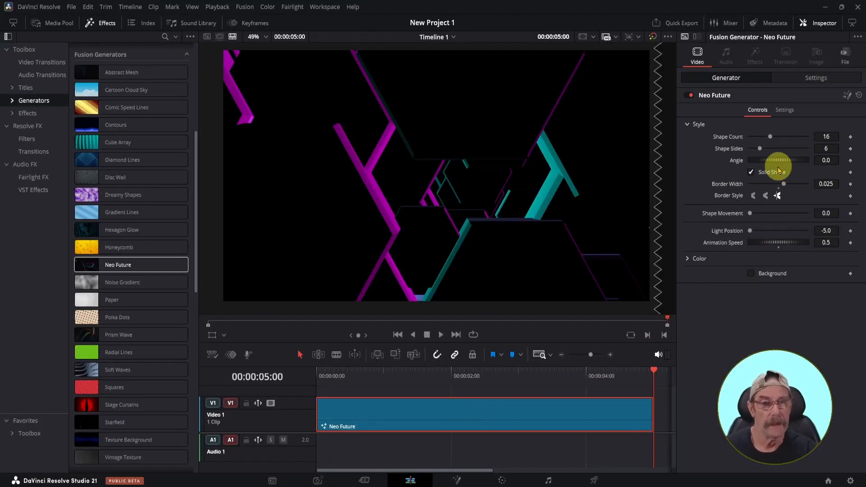
mouse_move(770, 136)
left_mouse_down()
mouse_move(780, 137)
mouse_move(770, 139)
mouse_move(772, 151)
left_mouse_up()
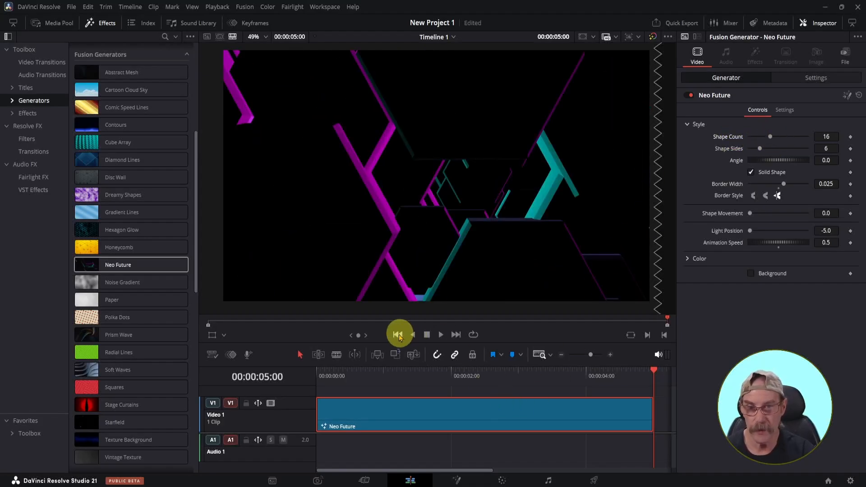
Step: Play the Neo Future clip from the start twice, expanding and collapsing its Color settings between plays to review them
left_click(398, 335)
left_click(440, 335)
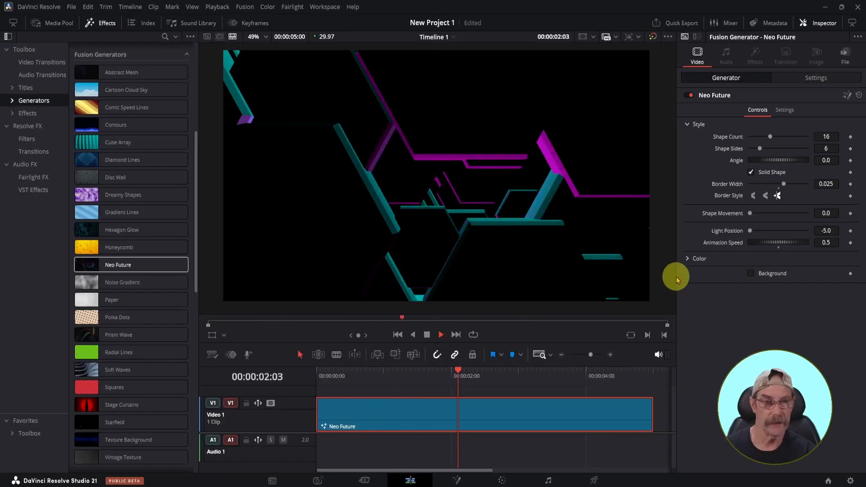
left_click(687, 260)
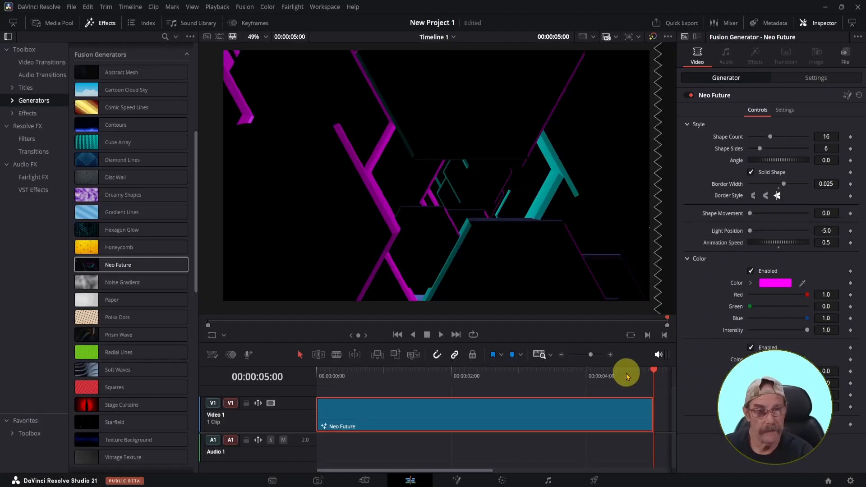
left_click(687, 259)
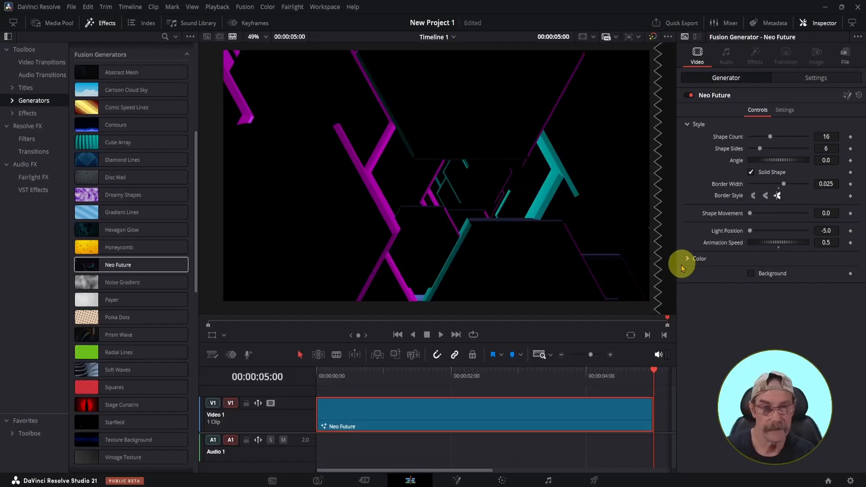
left_click(397, 333)
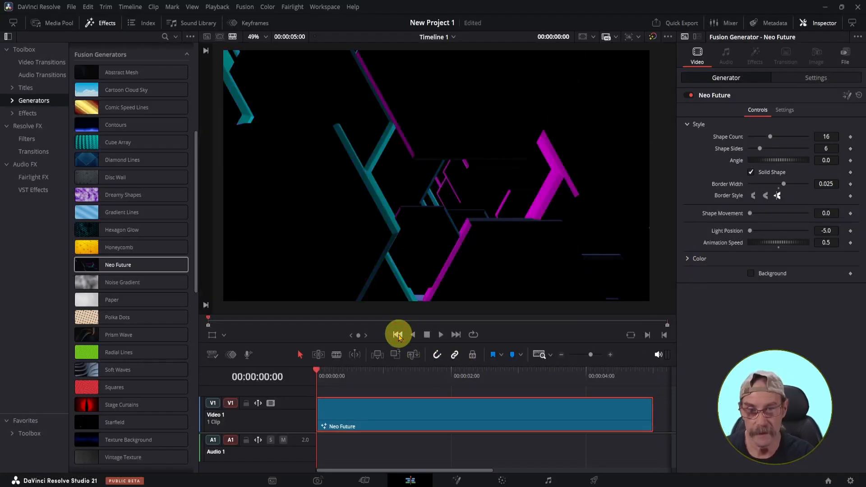
left_click(441, 335)
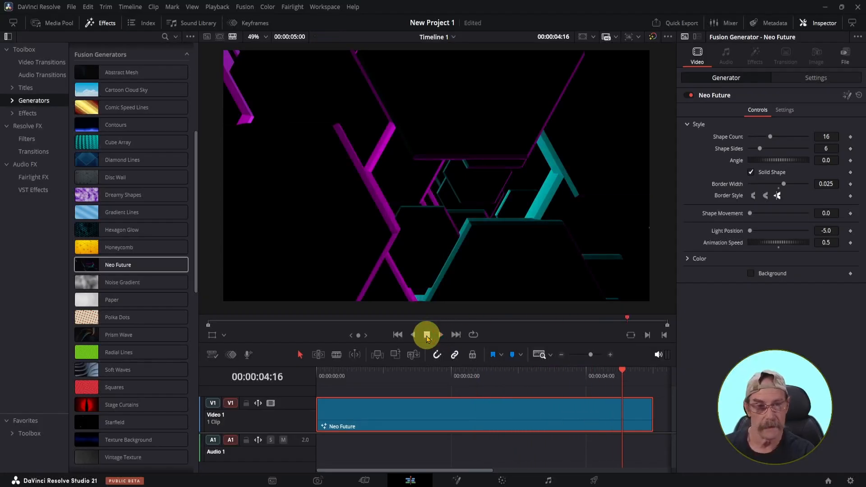
Step: Replace the Neo Future clip on Video 1 with the Polka Dots generator
left_click(414, 419)
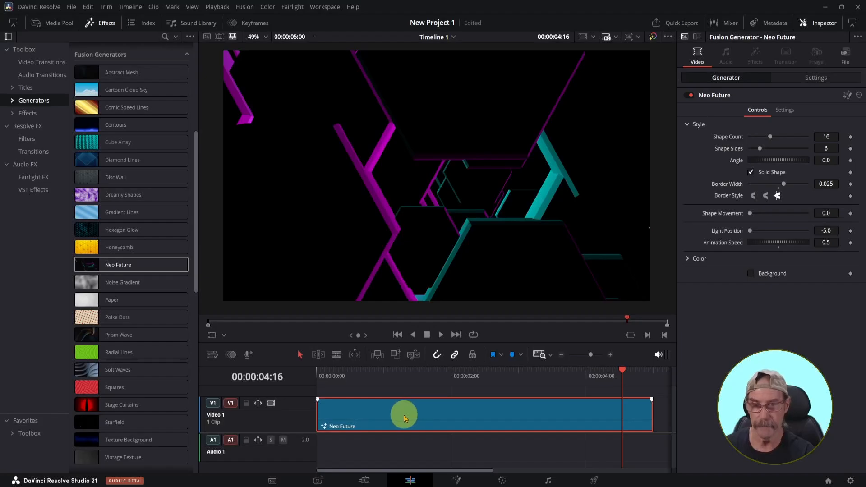
key("Delete")
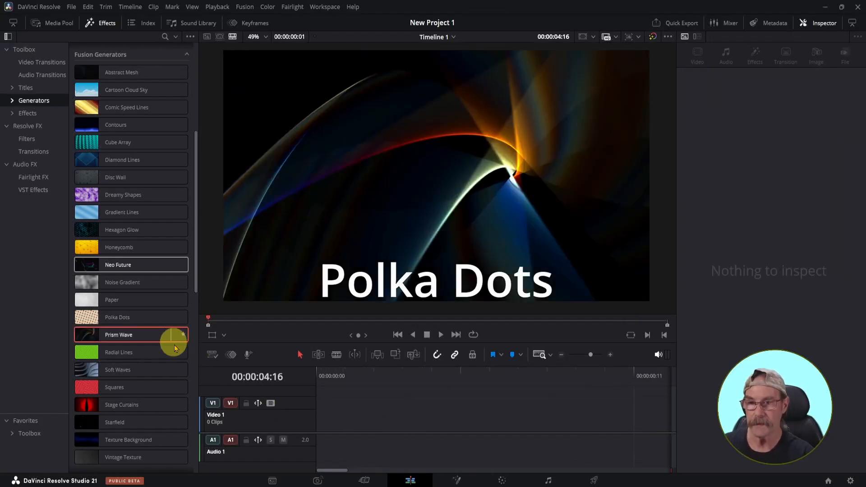
left_click_drag(145, 321, 332, 432)
Step: Preview the Polka Dots clip from the start, set its Dot Size to 0.38, and replay it
left_click(398, 334)
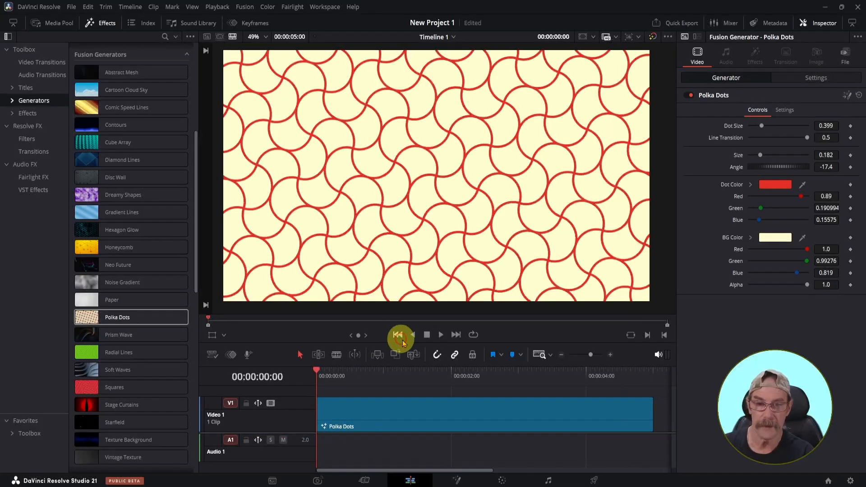
left_click(440, 335)
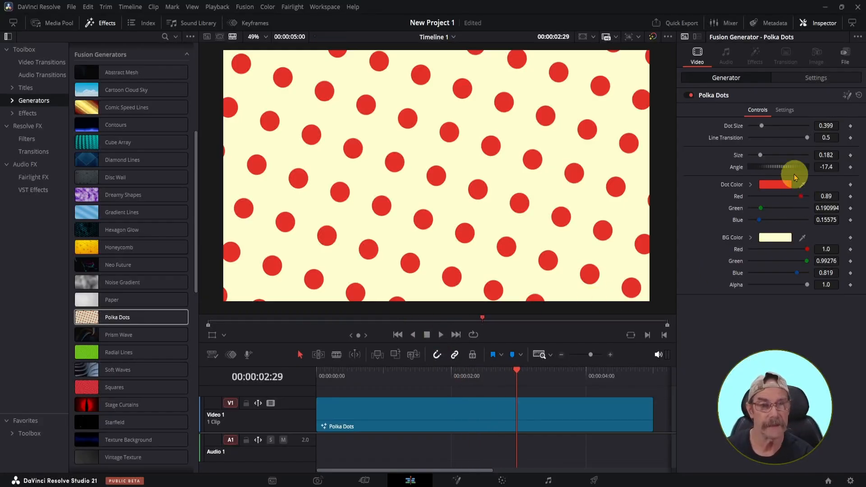
left_click_drag(760, 156, 762, 127)
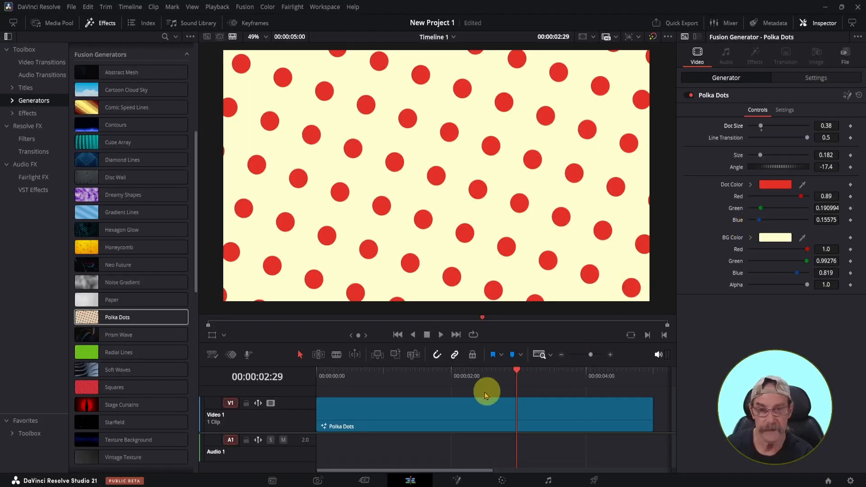
left_click(398, 336)
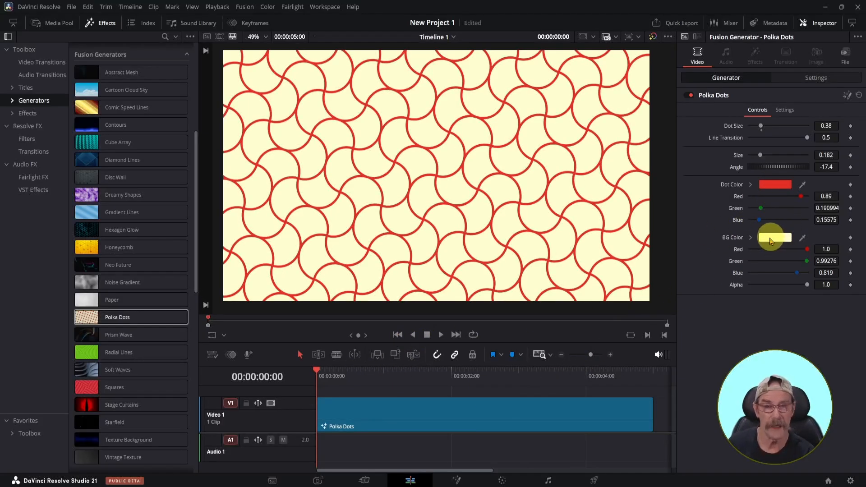
left_click(441, 336)
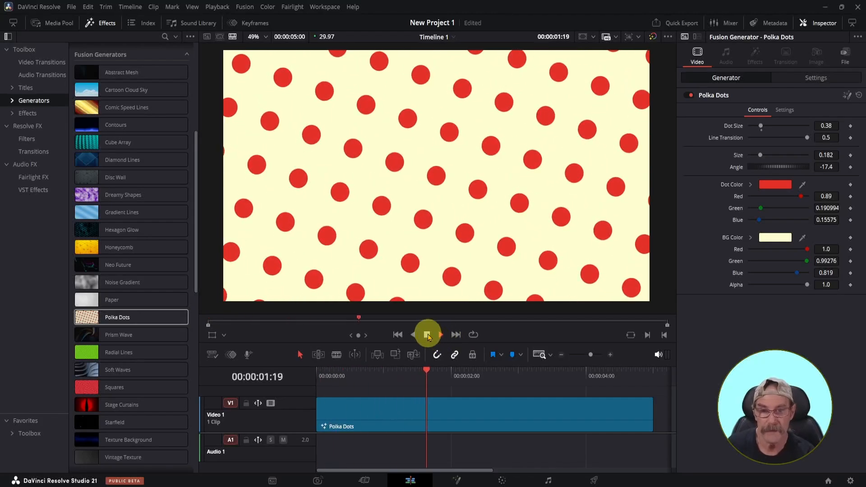
Step: Replace the Polka Dots clip on Video 1 with the Prism Wave generator
left_click(386, 424)
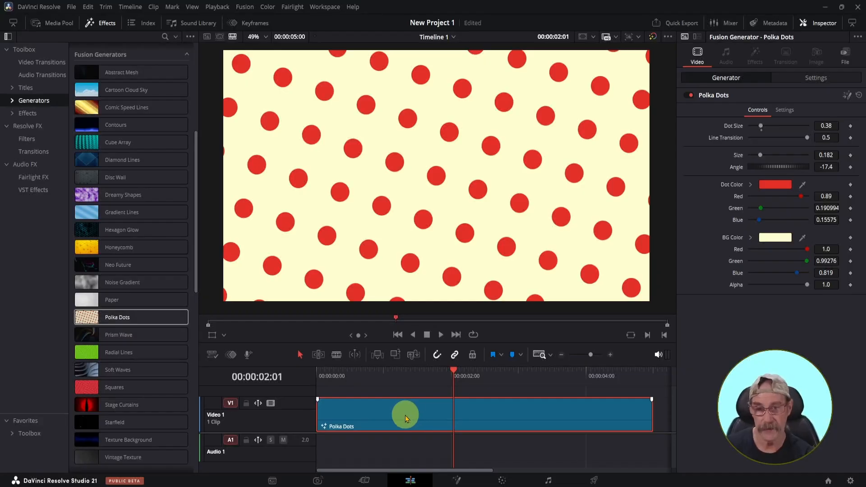
key("Delete")
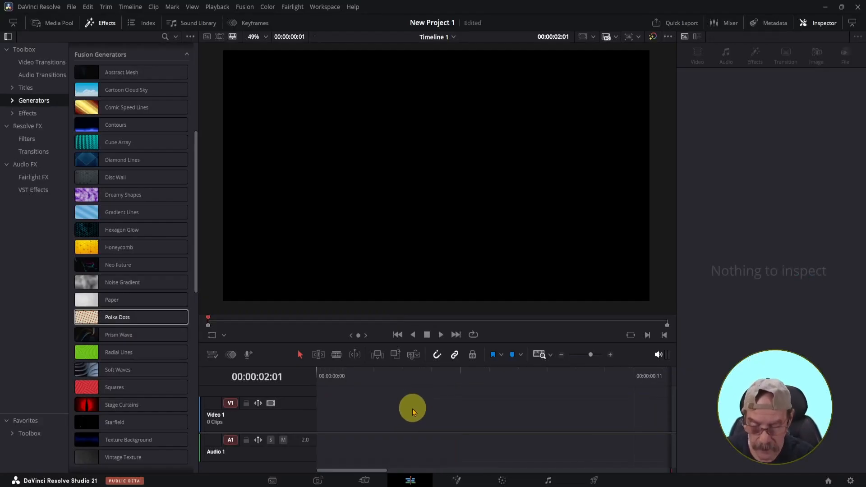
left_click_drag(123, 334, 327, 428)
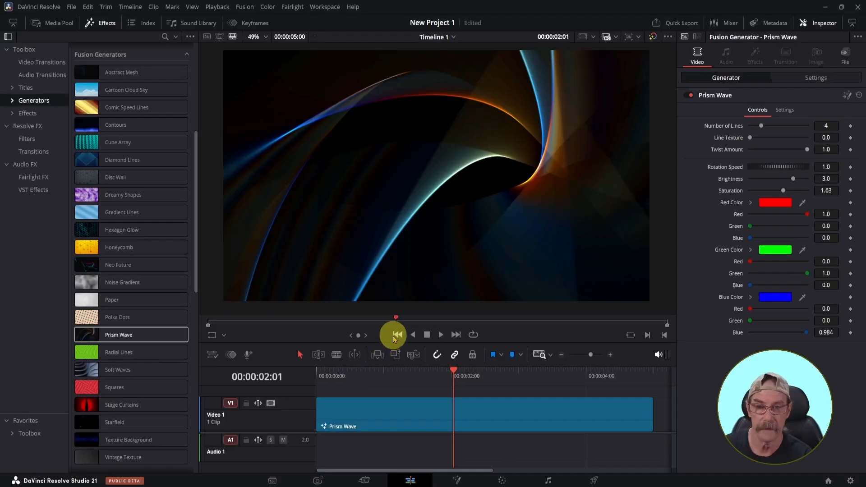
Step: Preview the Prism Wave animation from the start twice, selecting the clip between plays to review its controls
left_click(398, 335)
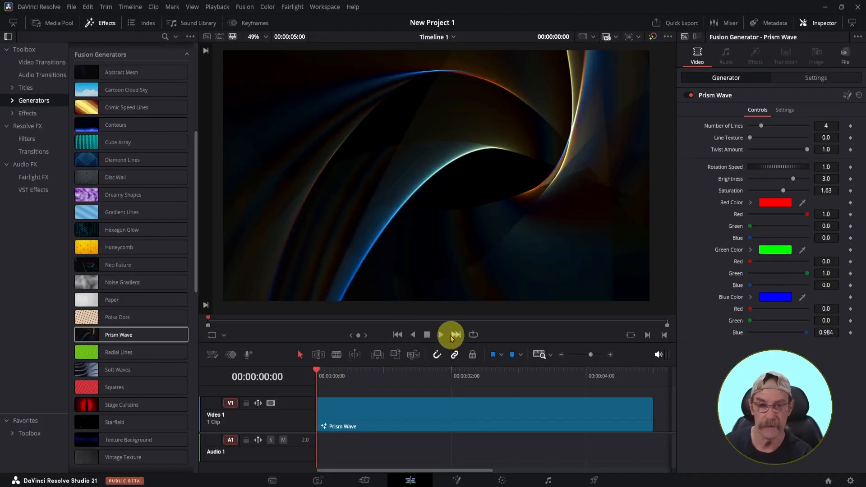
left_click(442, 335)
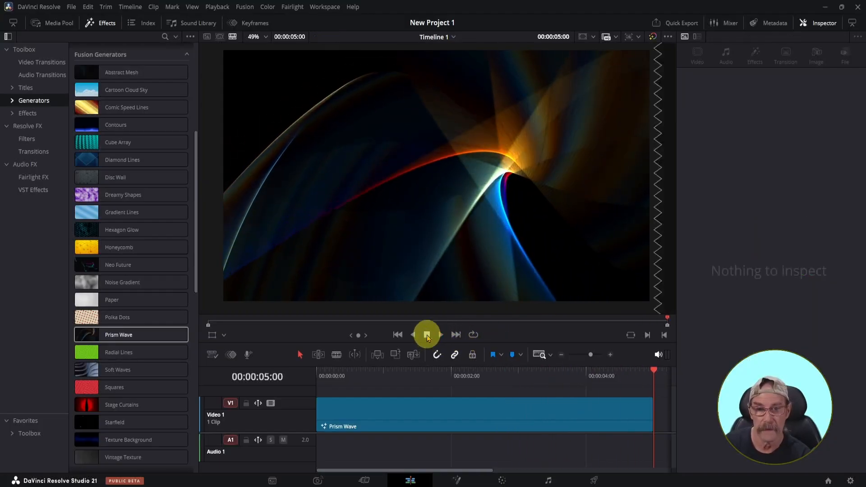
left_click(384, 412)
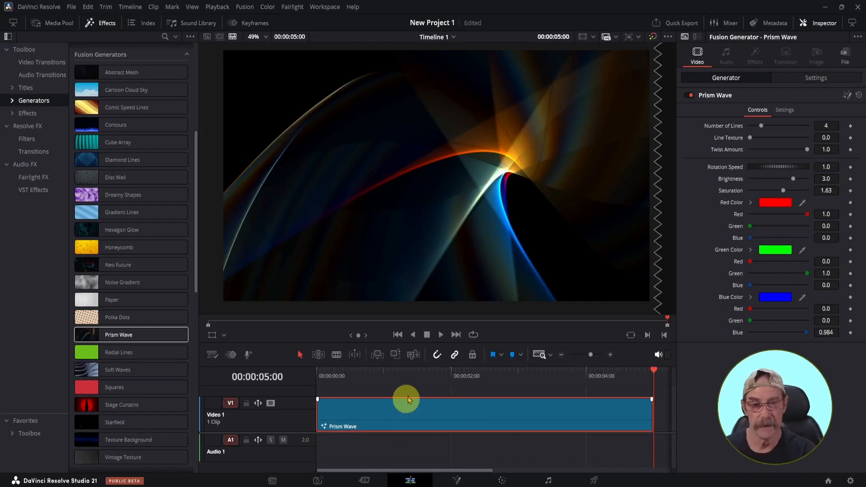
left_click(397, 336)
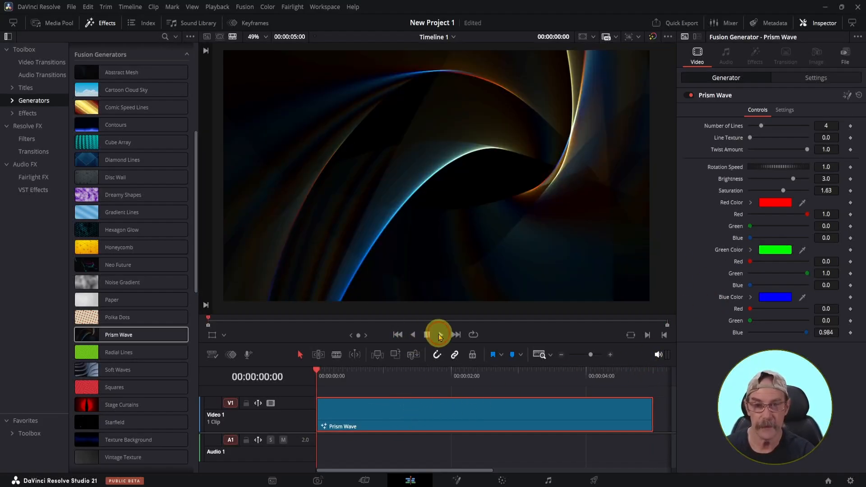
left_click(440, 335)
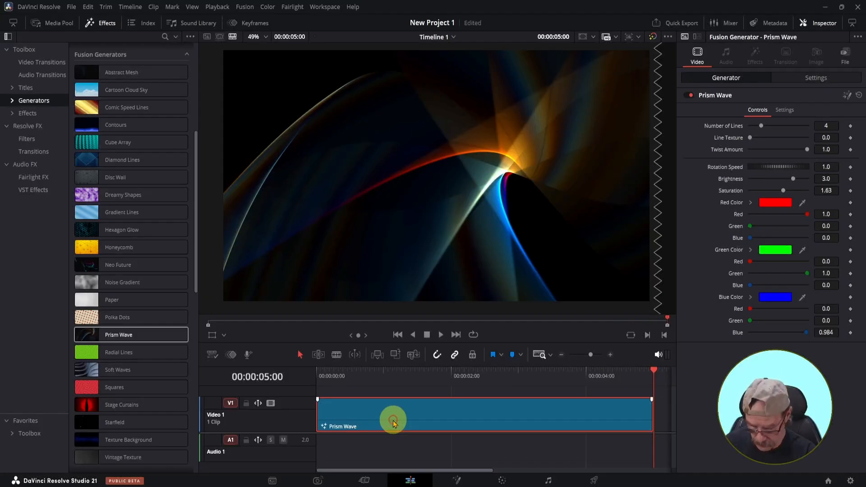
Step: Replace the Prism Wave clip on Video 1 with the Soft Waves generator and play it from the start
key("Delete")
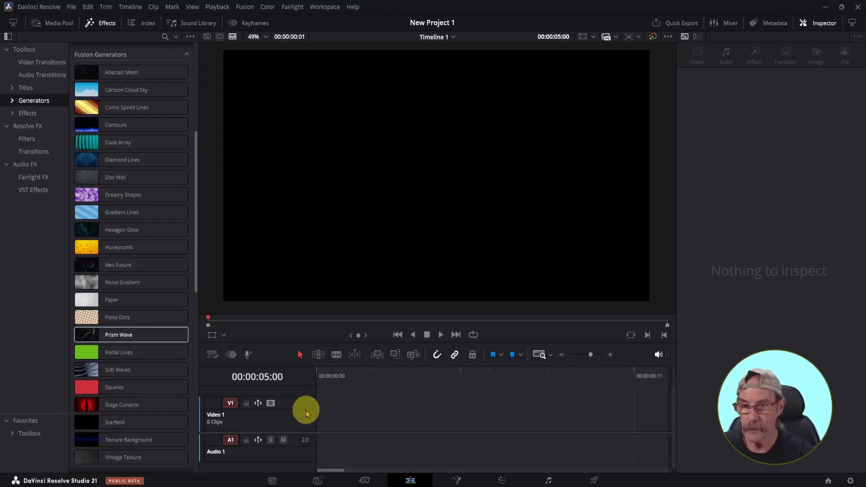
left_click_drag(132, 376, 324, 426)
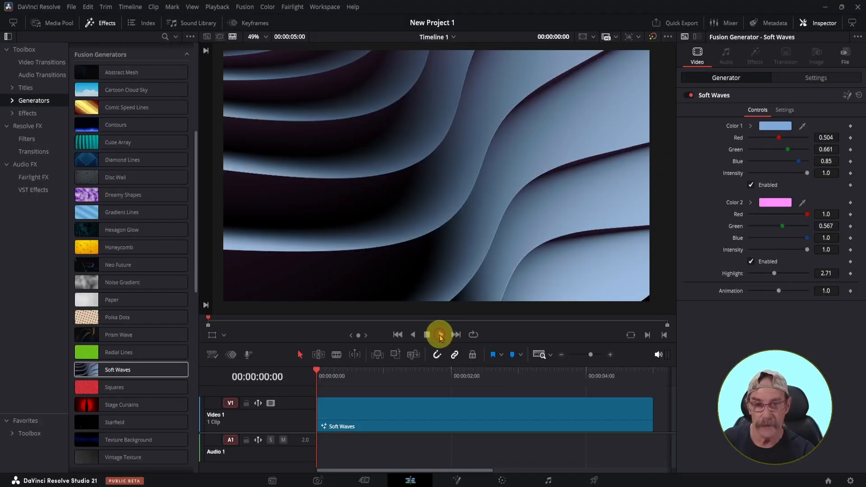
left_click(441, 336)
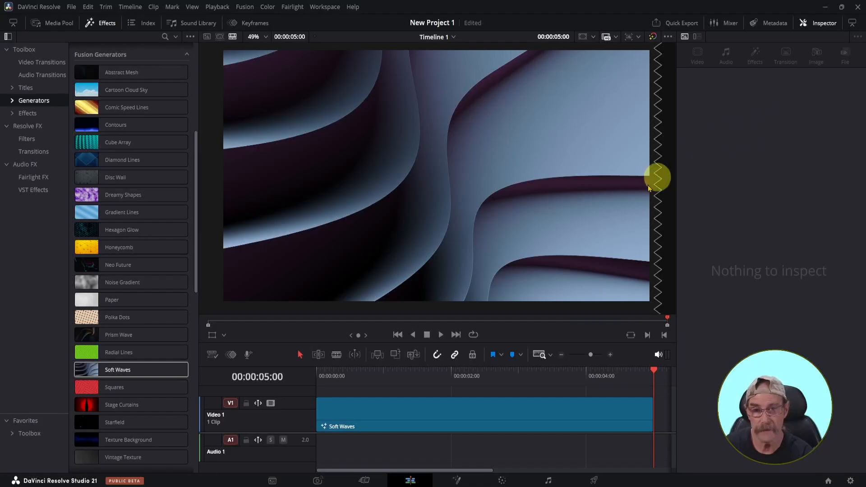
Step: Select the Soft Waves clip and switch Color 2 off and on three times to compare the look
left_click(391, 416)
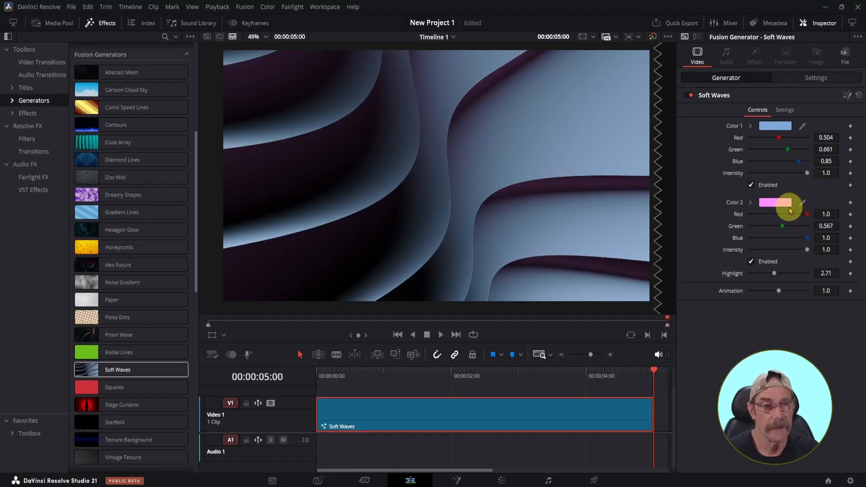
left_click(752, 262)
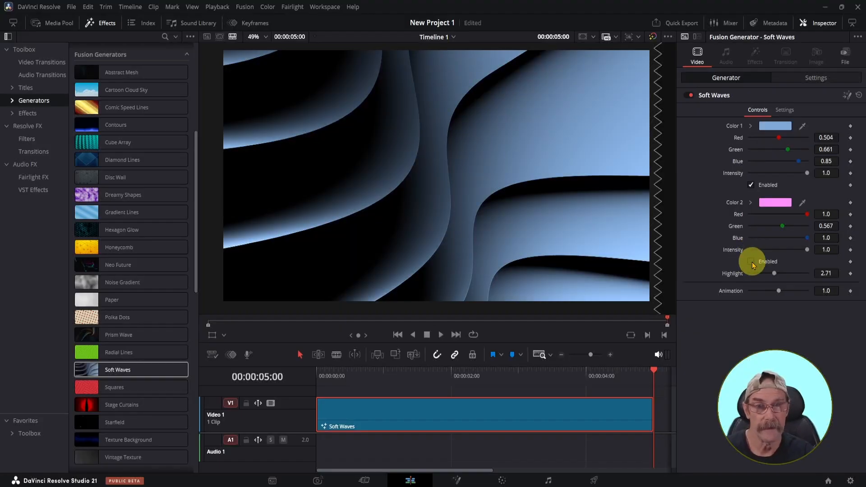
left_click(752, 263)
left_click(752, 263)
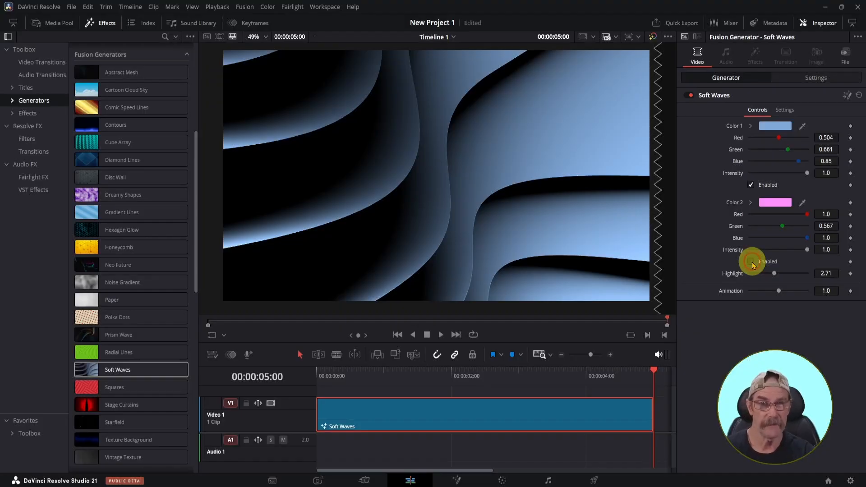
left_click(752, 262)
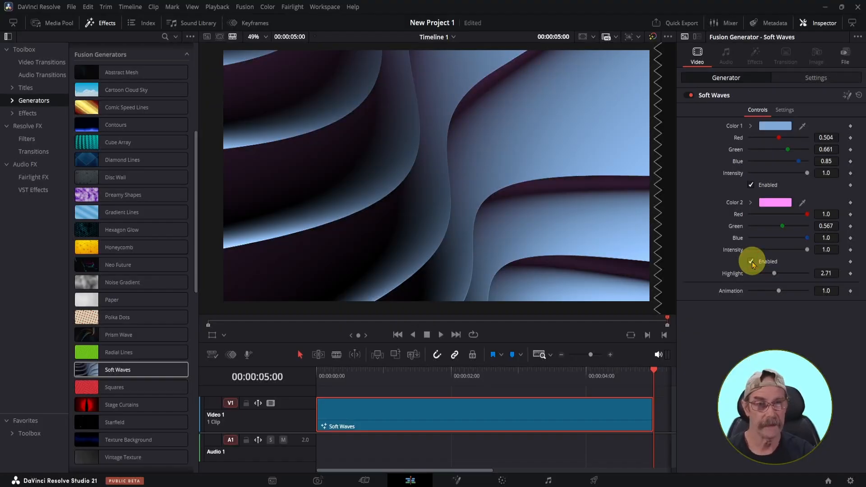
left_click(752, 263)
left_click(751, 263)
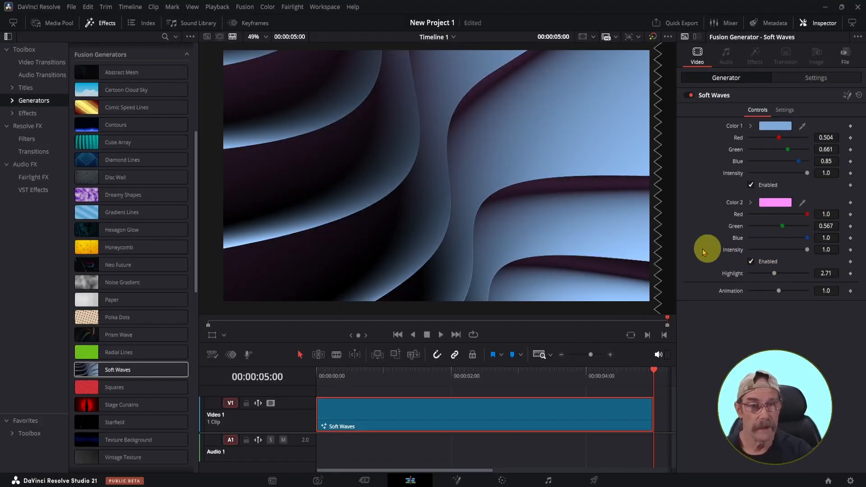
Step: Return to the start of the Soft Waves clip and try red for Color 1 before settling on a basic dark green
left_click(397, 335)
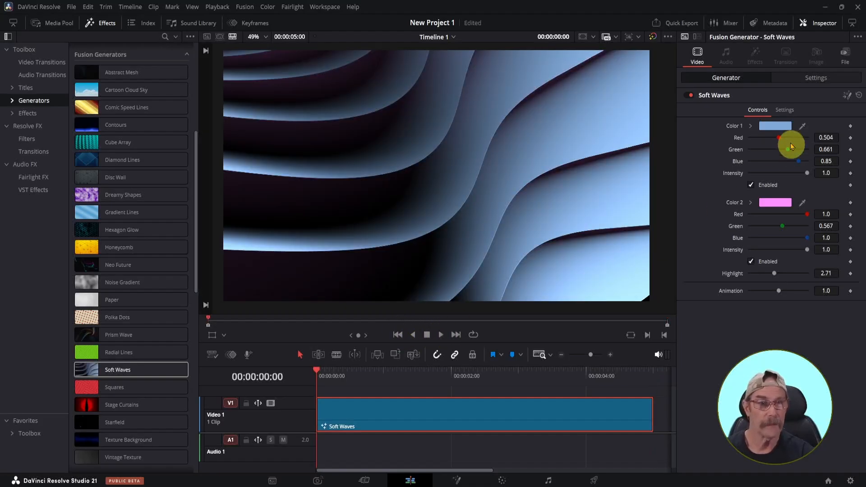
left_click(775, 126)
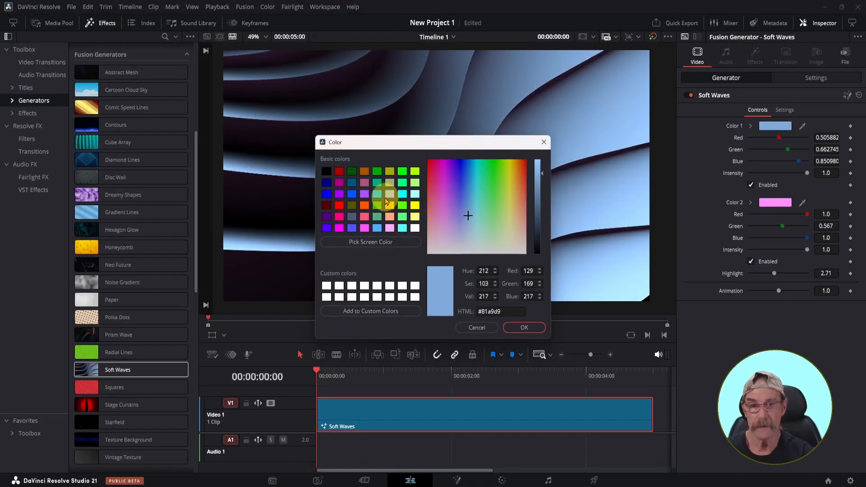
left_click(339, 206)
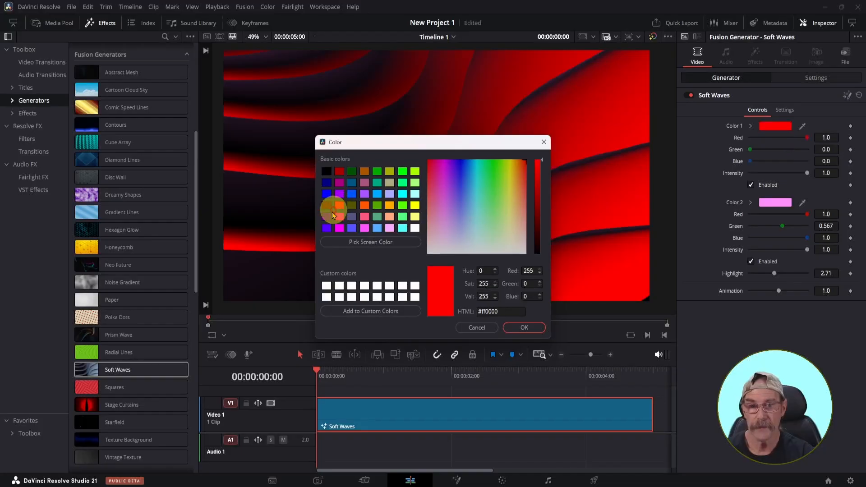
left_click(525, 332)
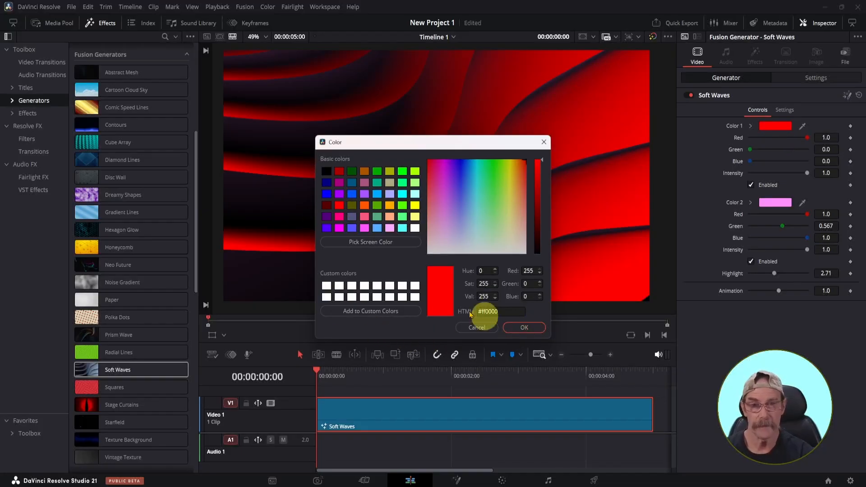
left_click(378, 172)
left_click(524, 333)
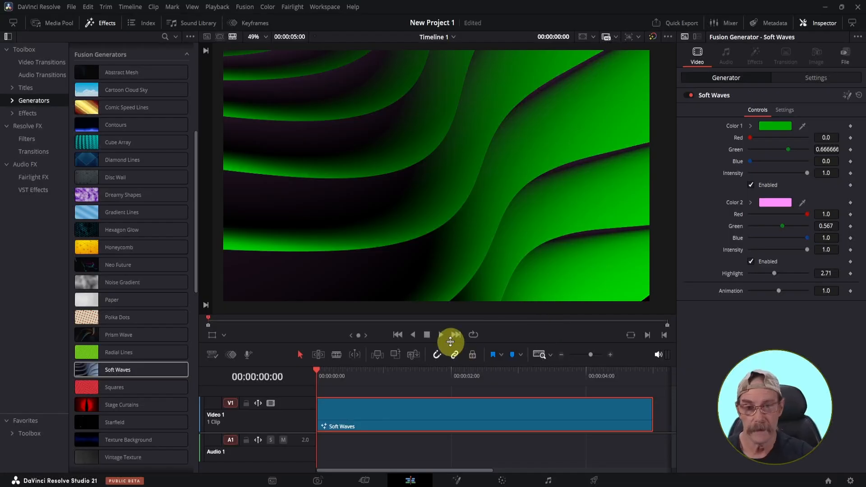
Step: Play the recolored green Soft Waves clip and delete it from Video 1
left_click(441, 337)
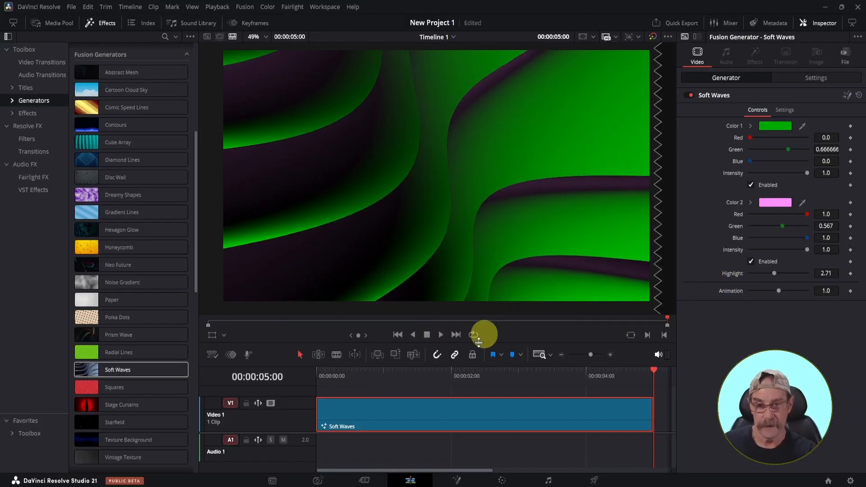
key("Delete")
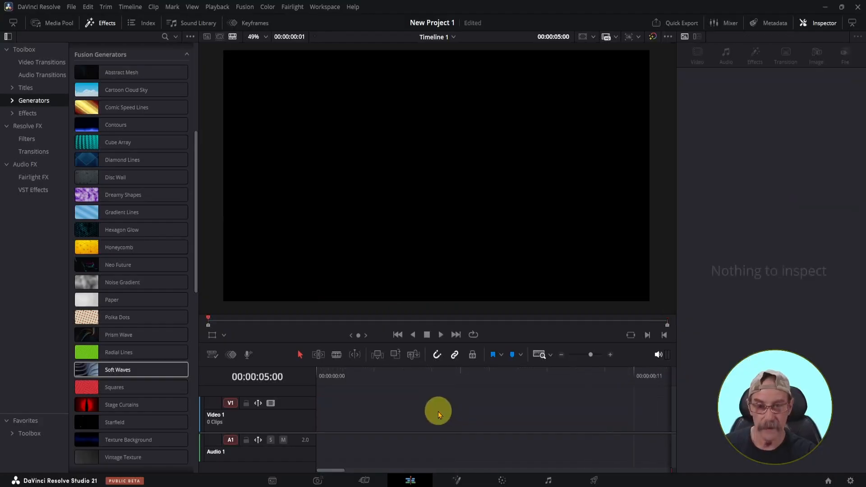